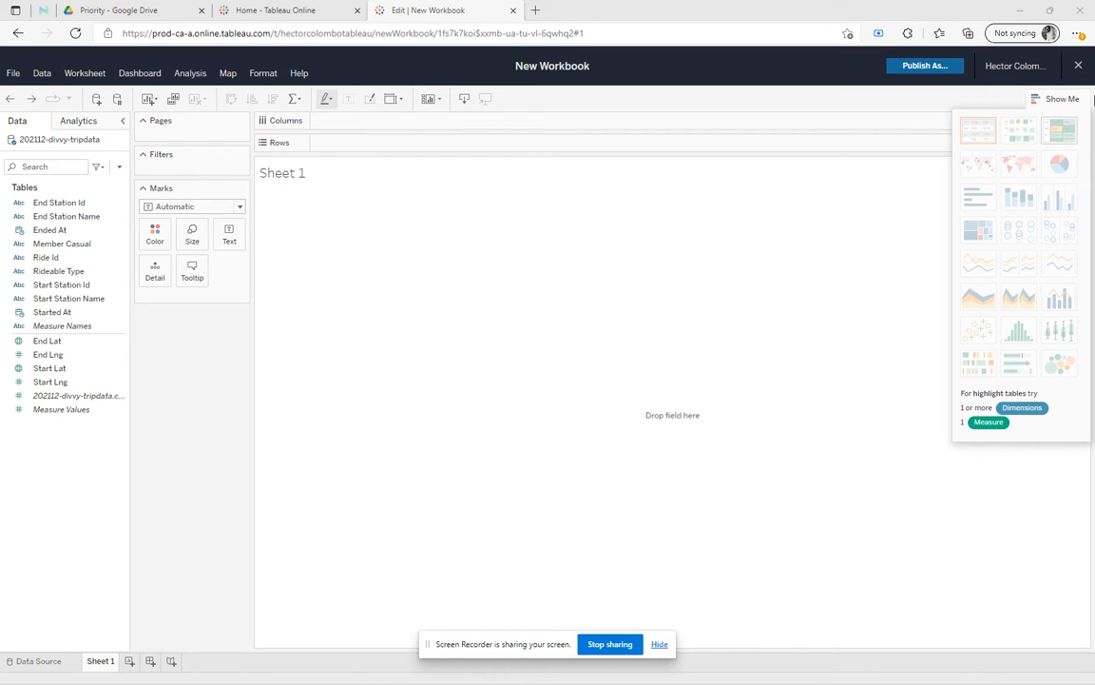
click(1068, 100)
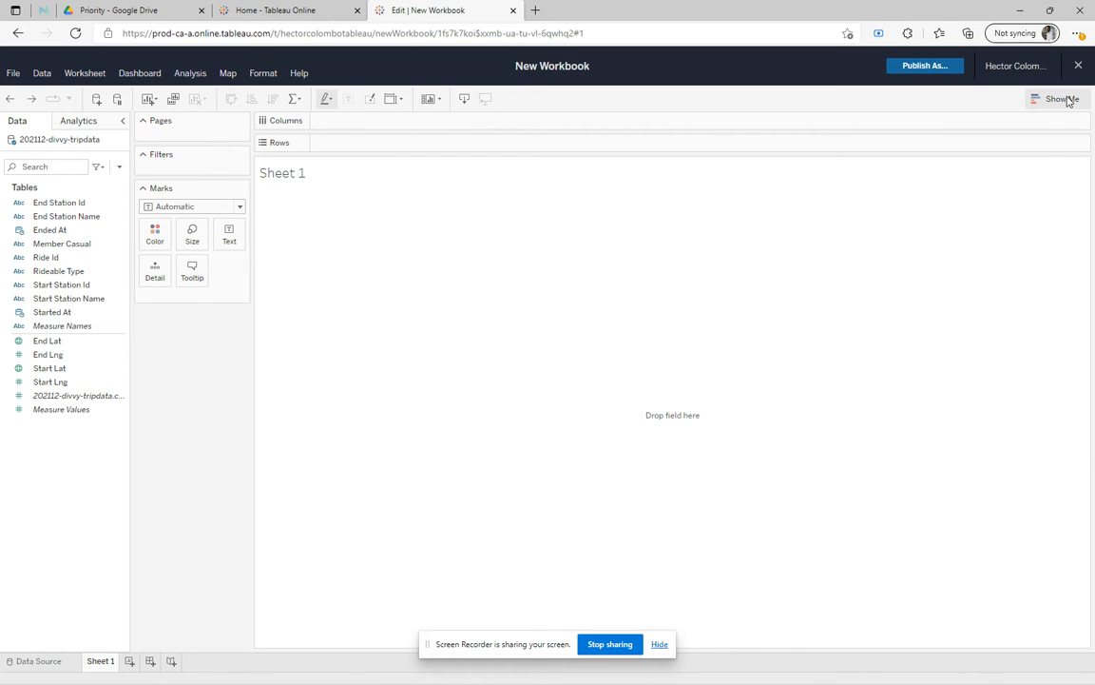
click(1067, 100)
click(1066, 99)
click(1061, 101)
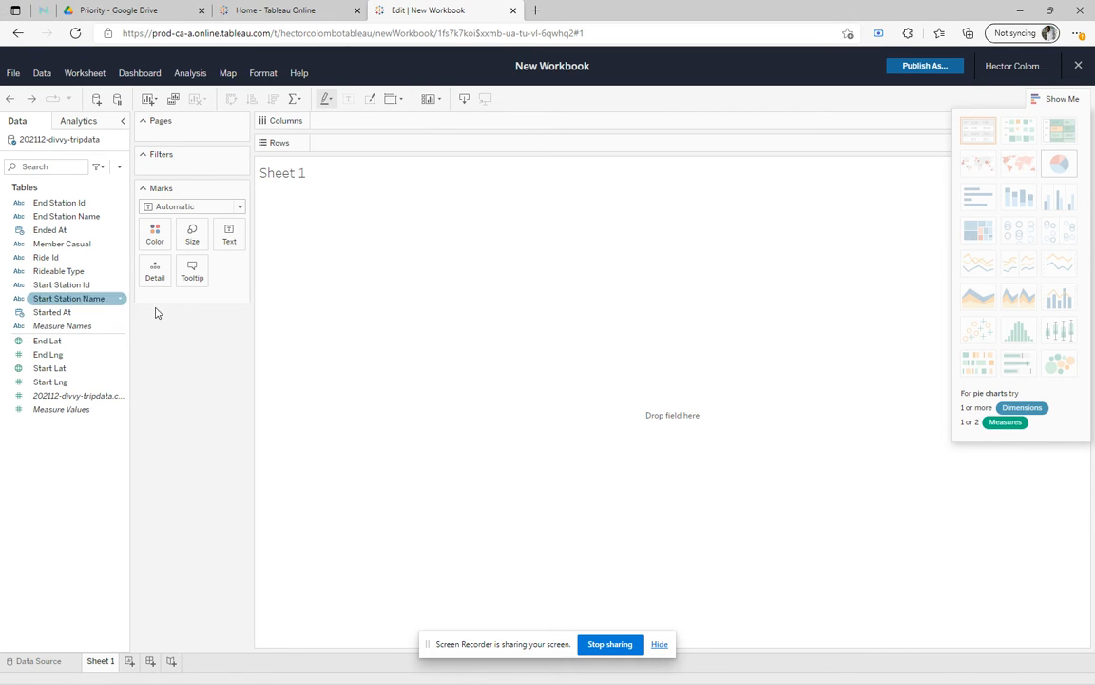
double_click(298, 176)
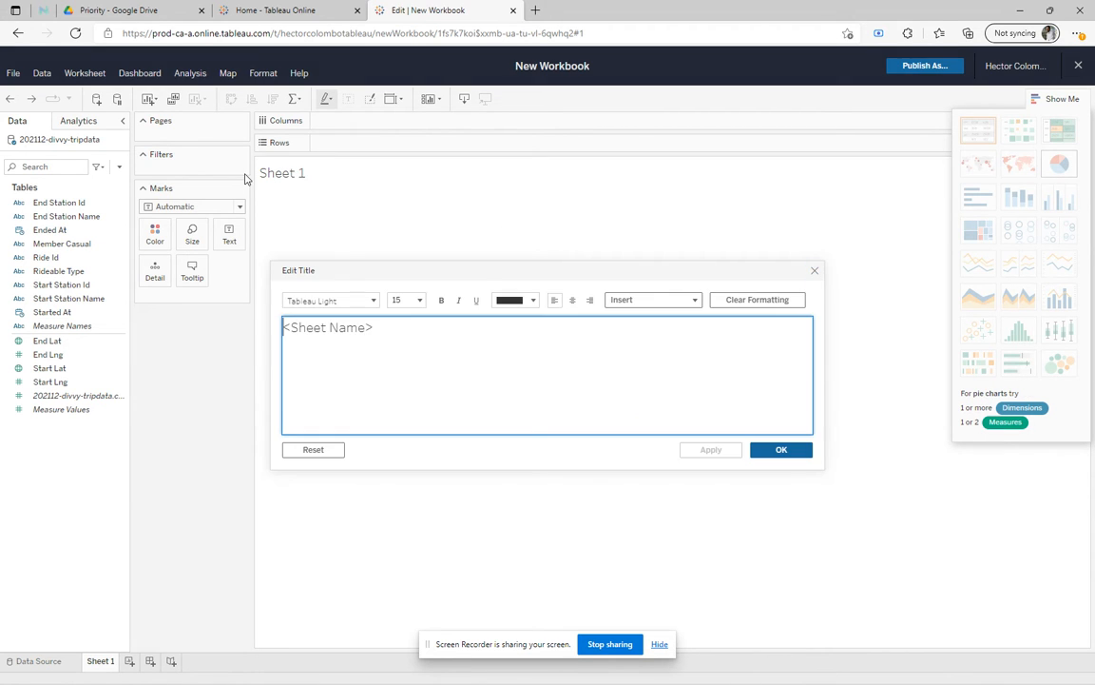
click(382, 327)
drag(382, 327, 281, 340)
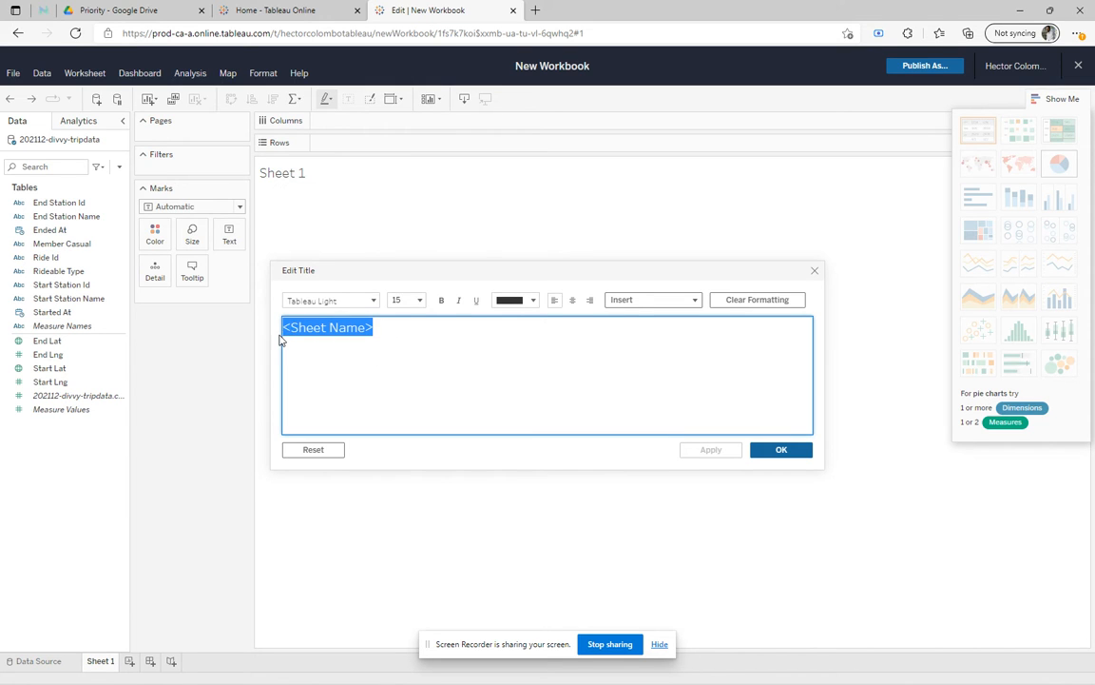
click(814, 270)
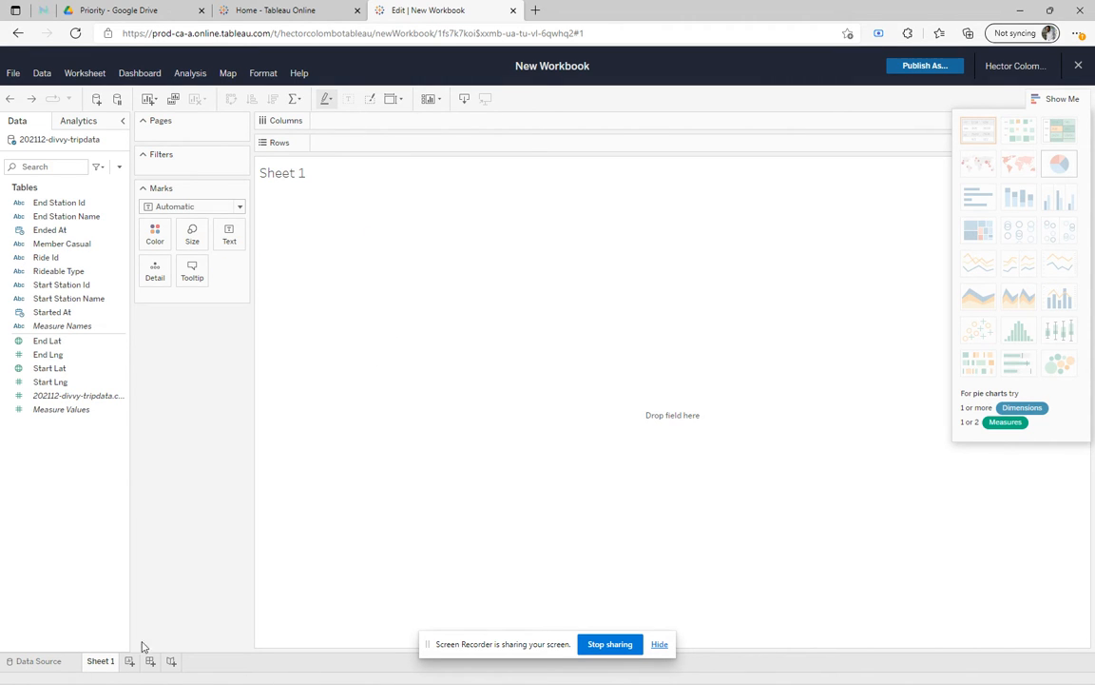
Replace the title of Sheet 1 with "Charts".
double_click(287, 176)
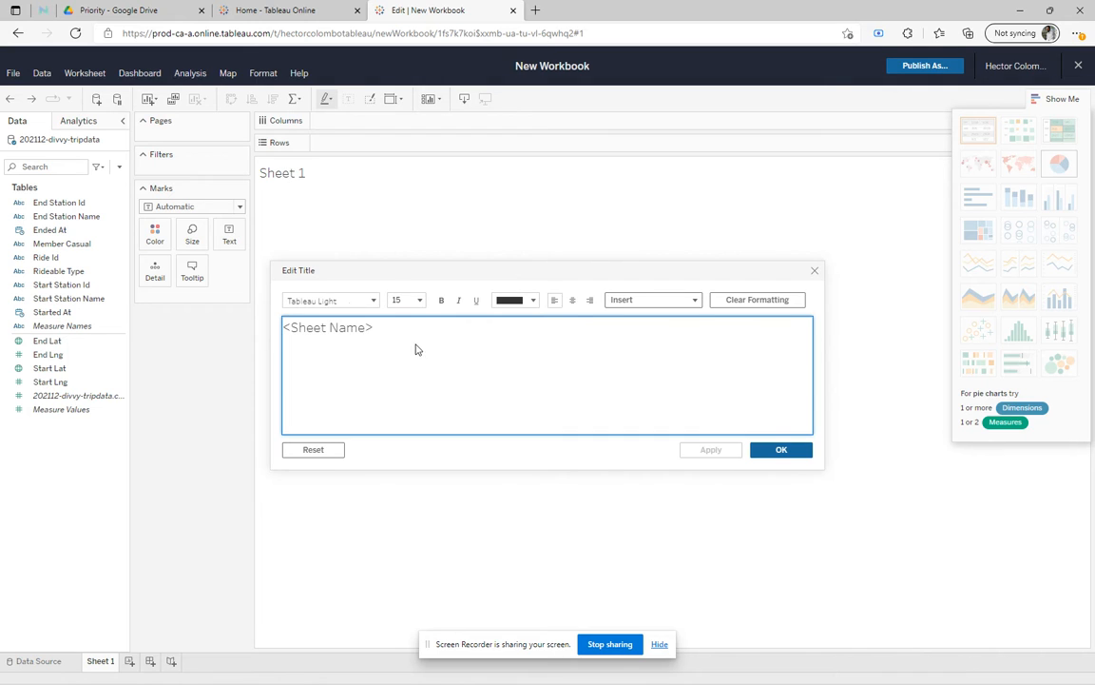
drag(416, 328, 277, 339)
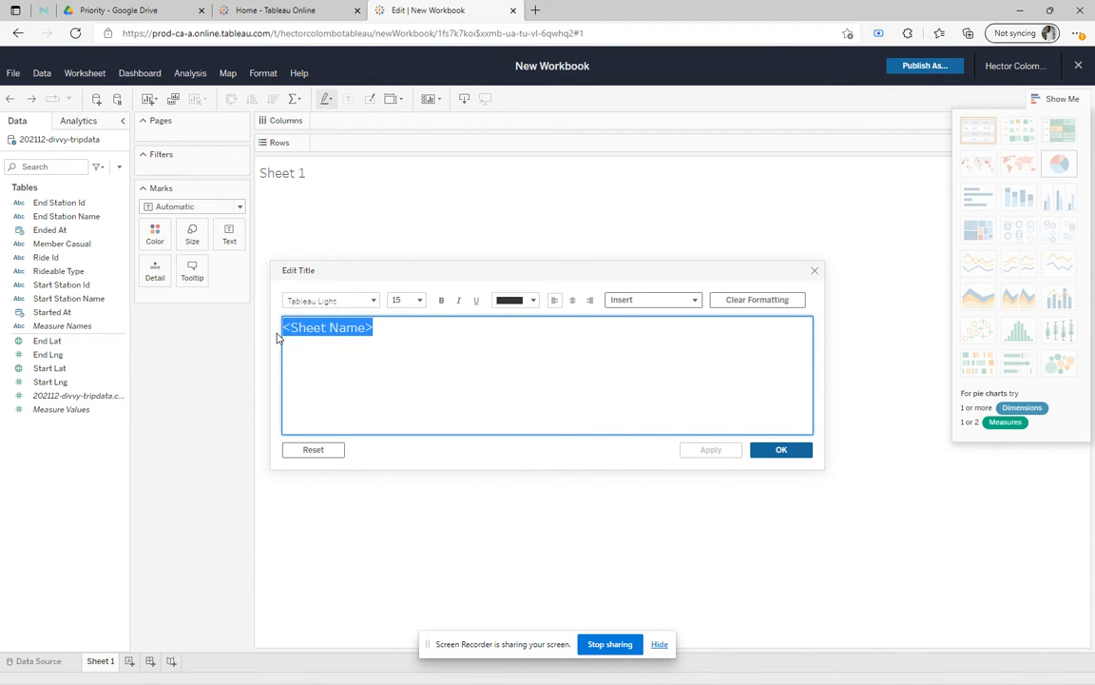
text(Charts)
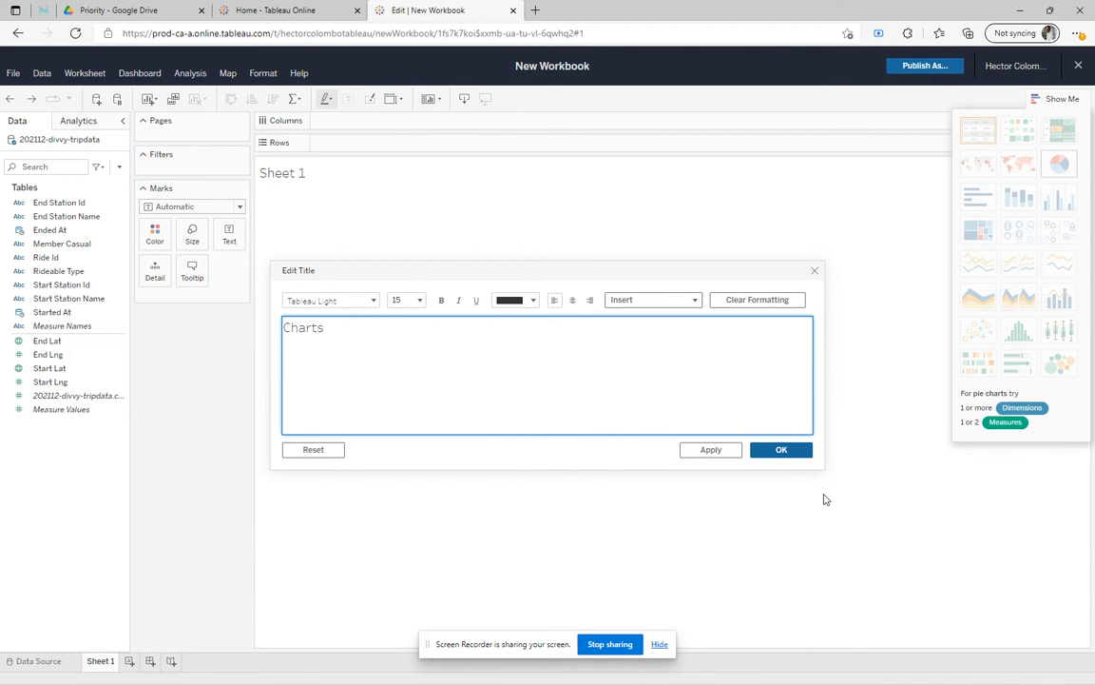
click(775, 450)
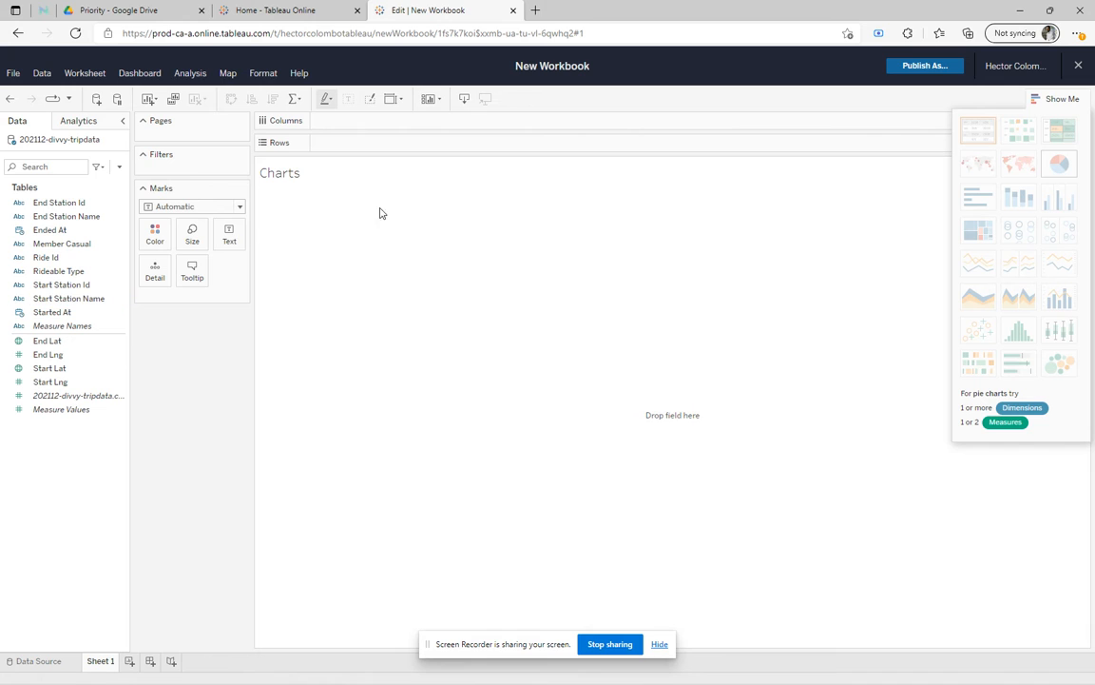
Build a bar chart with Rideable Type on Rows and the count of 202112-divvy-tripdata.csv on Columns.
click(71, 274)
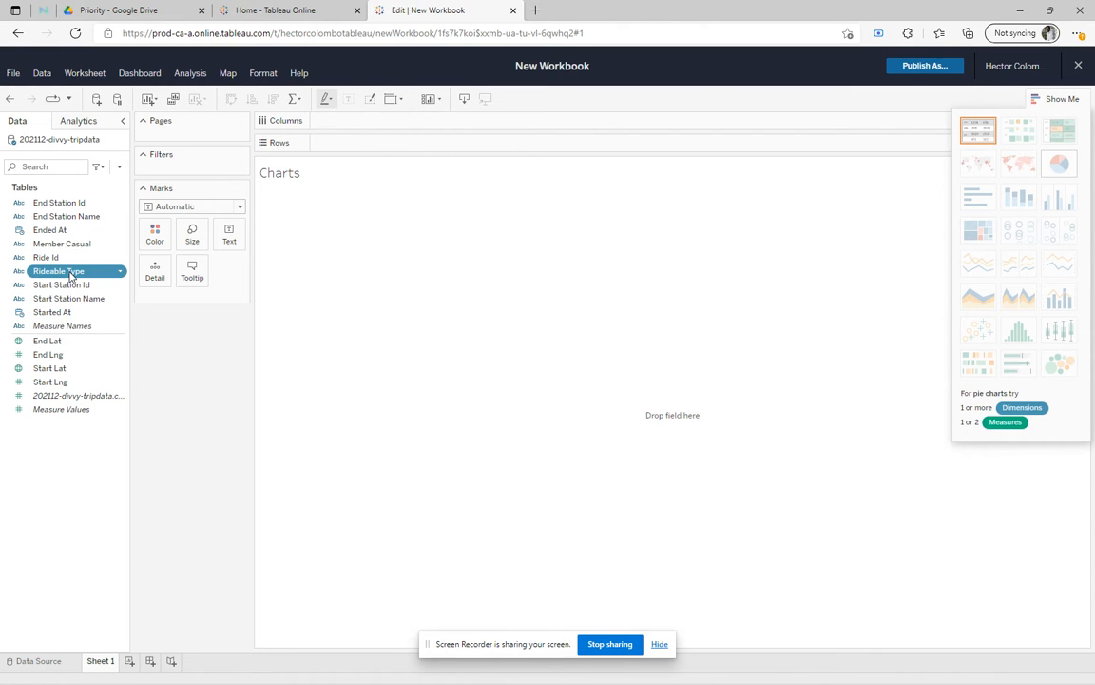
drag(70, 274, 366, 143)
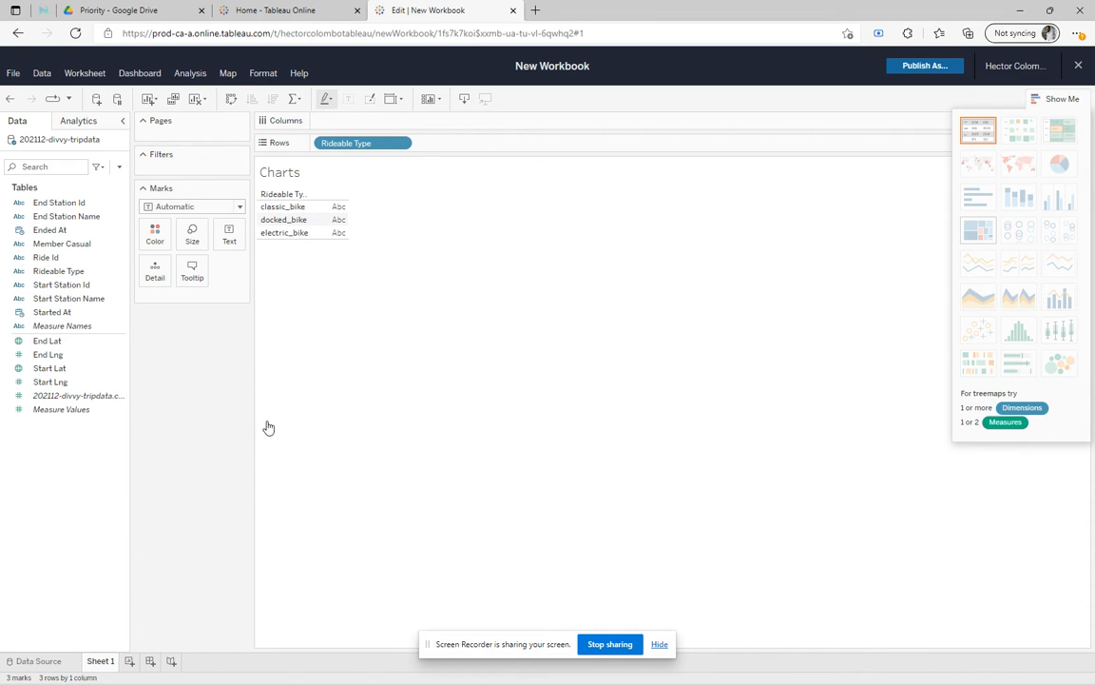
click(55, 398)
drag(55, 400, 379, 129)
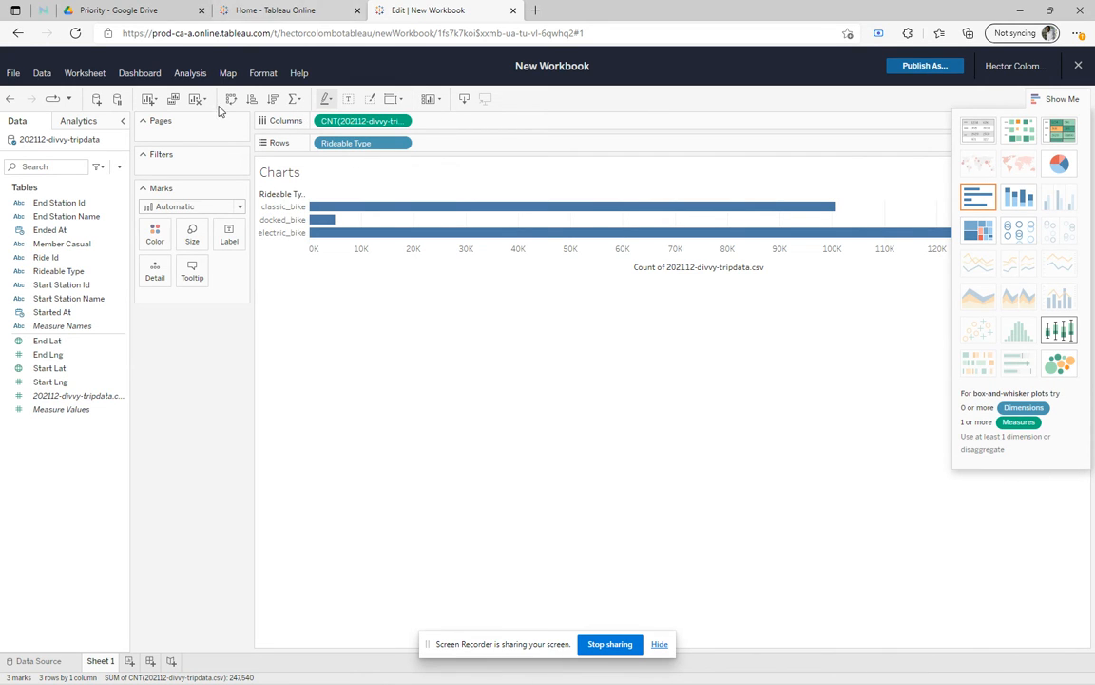
click(238, 209)
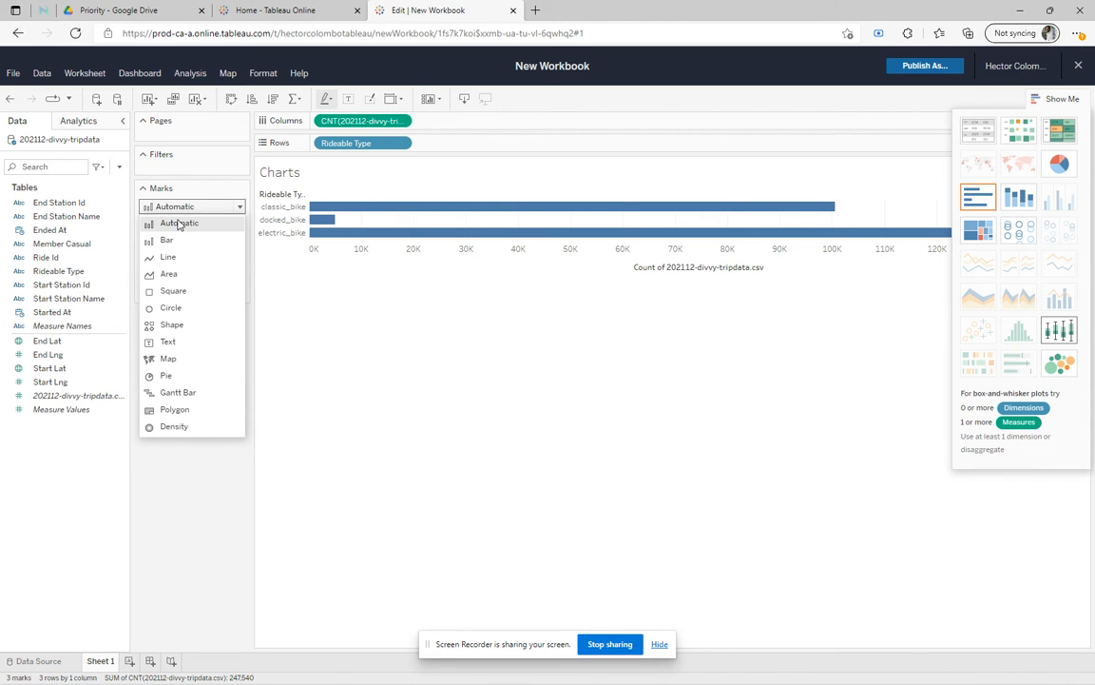
click(232, 145)
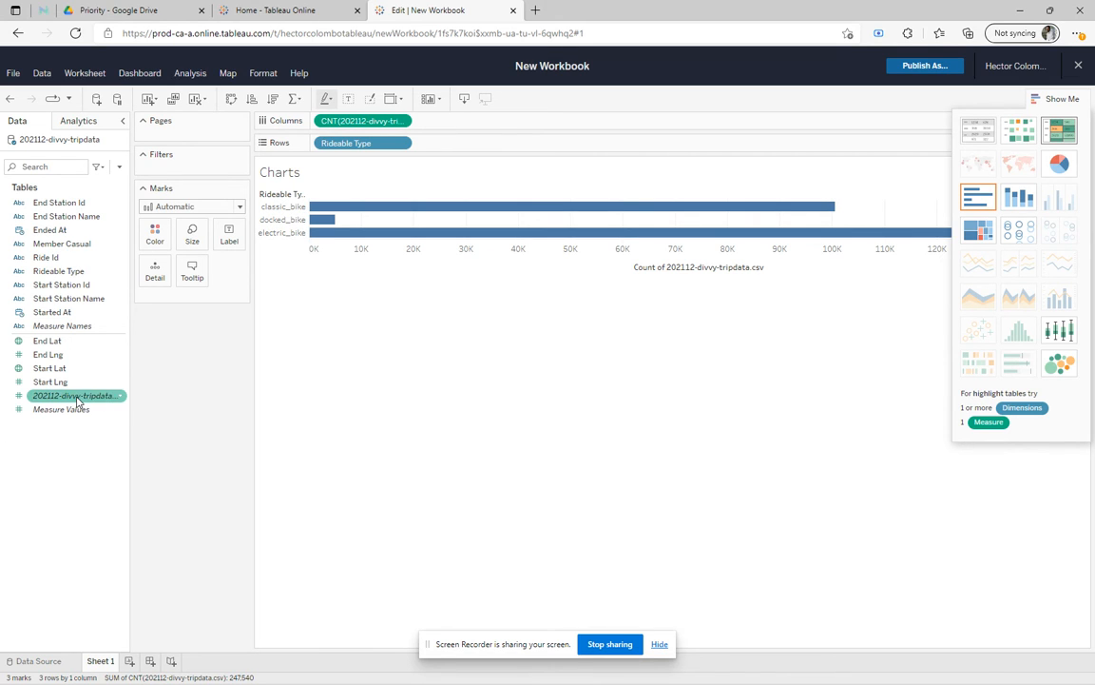
Try the Percent of Total quick table calculation on the trip count in Columns and undo it.
click(404, 123)
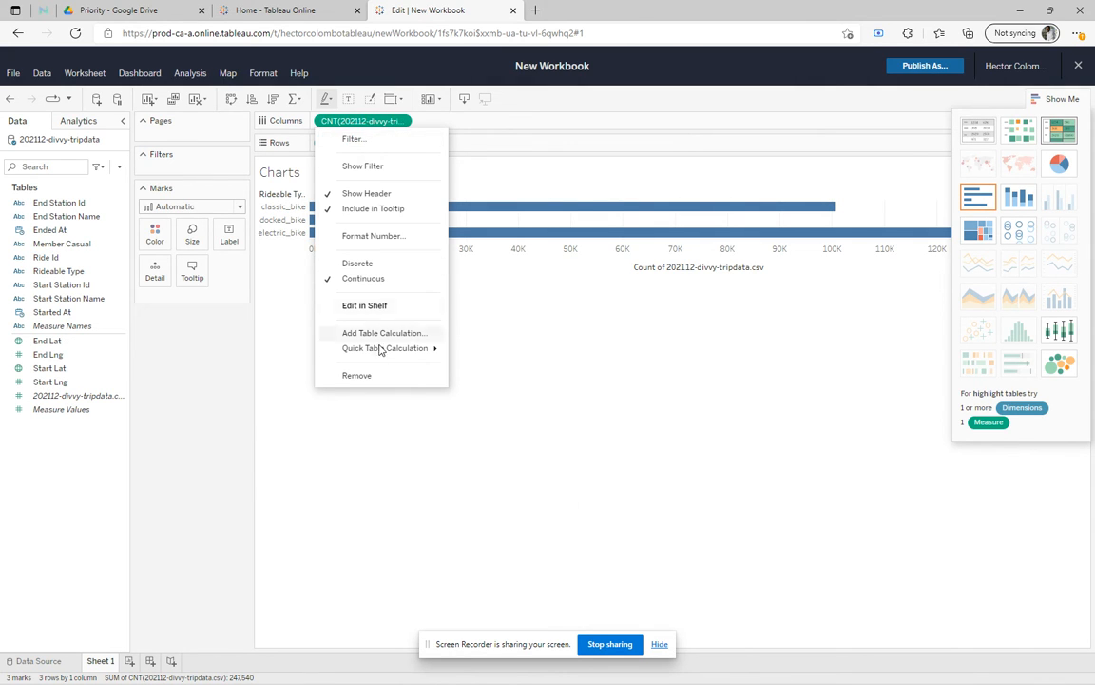
mouse_move(379, 357)
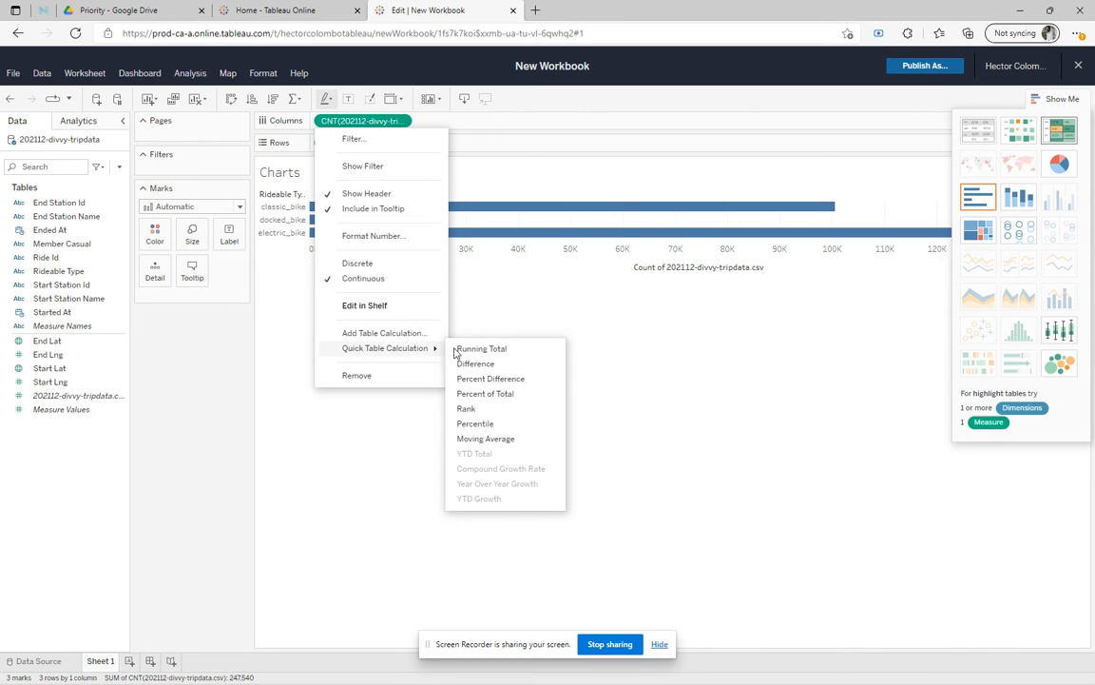
click(496, 395)
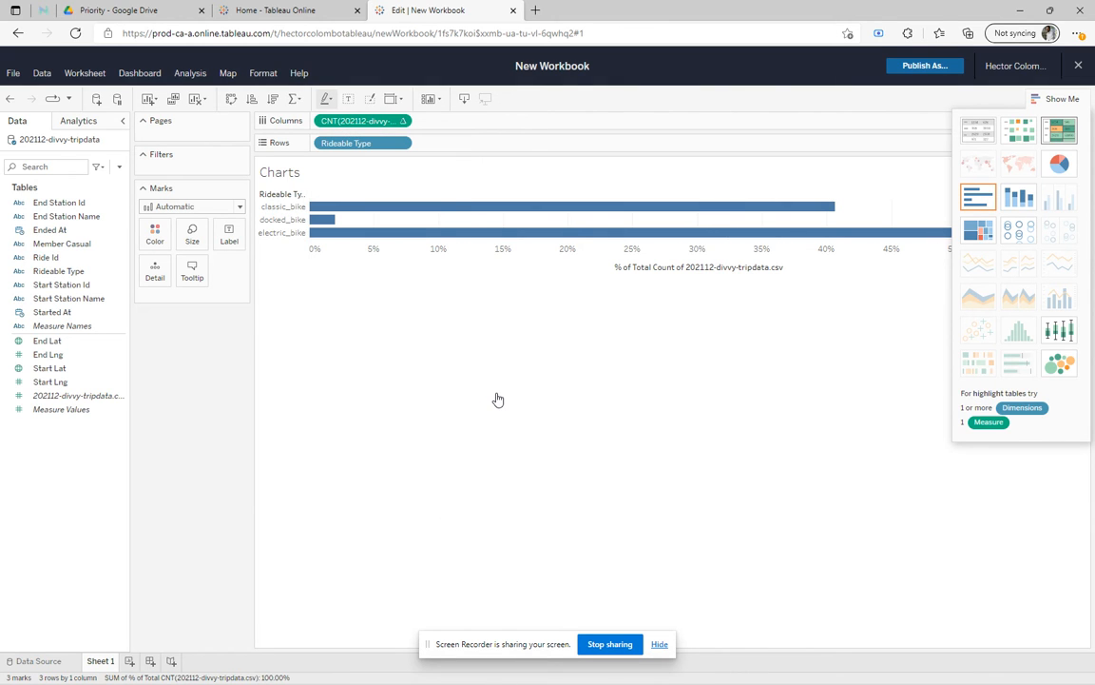
click(8, 99)
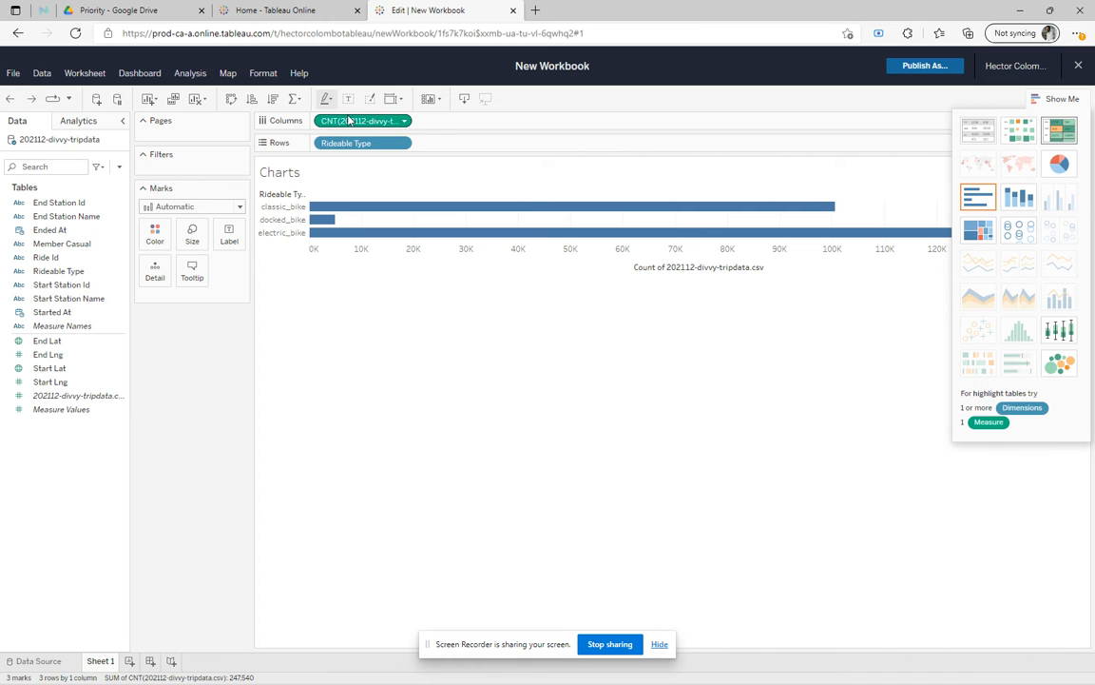
Apply the Percent of Total quick table calculation to the trip count measure on Columns.
click(404, 123)
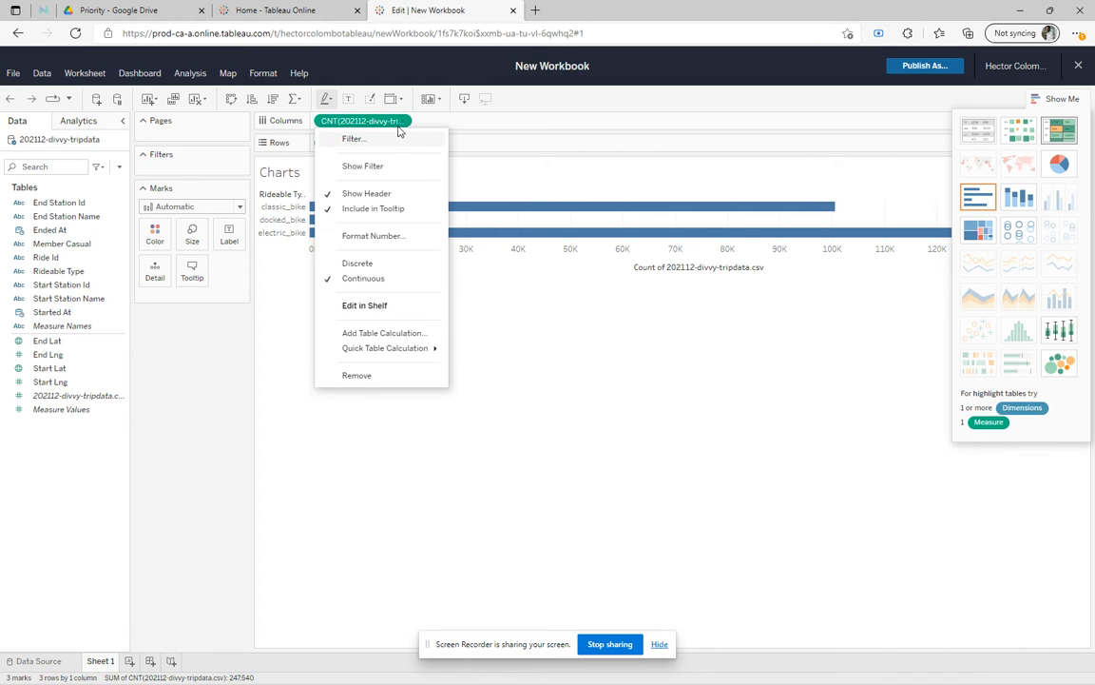
mouse_move(387, 350)
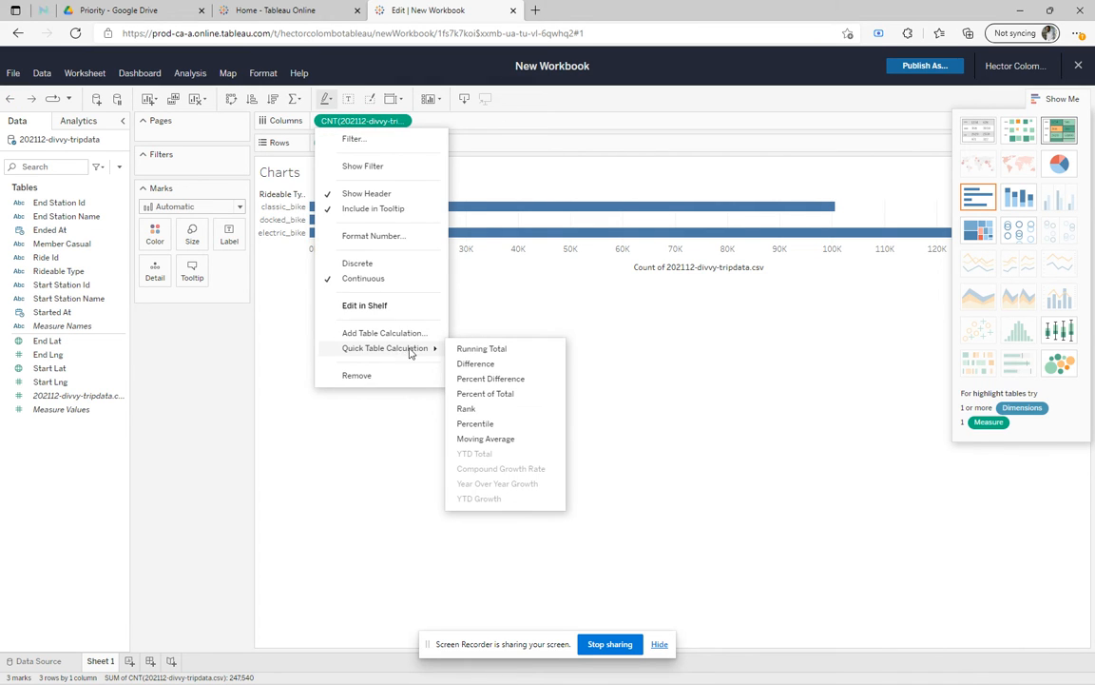
click(480, 393)
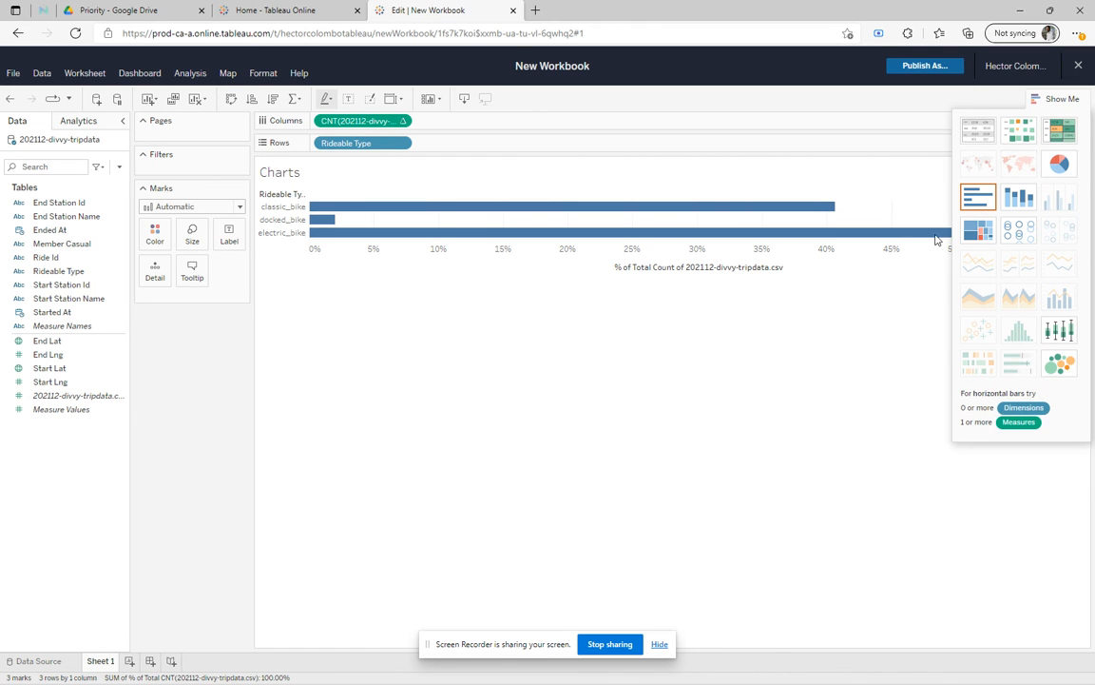
Show the rideable type percentages as a treemap, and switch the view to a pie chart.
click(977, 230)
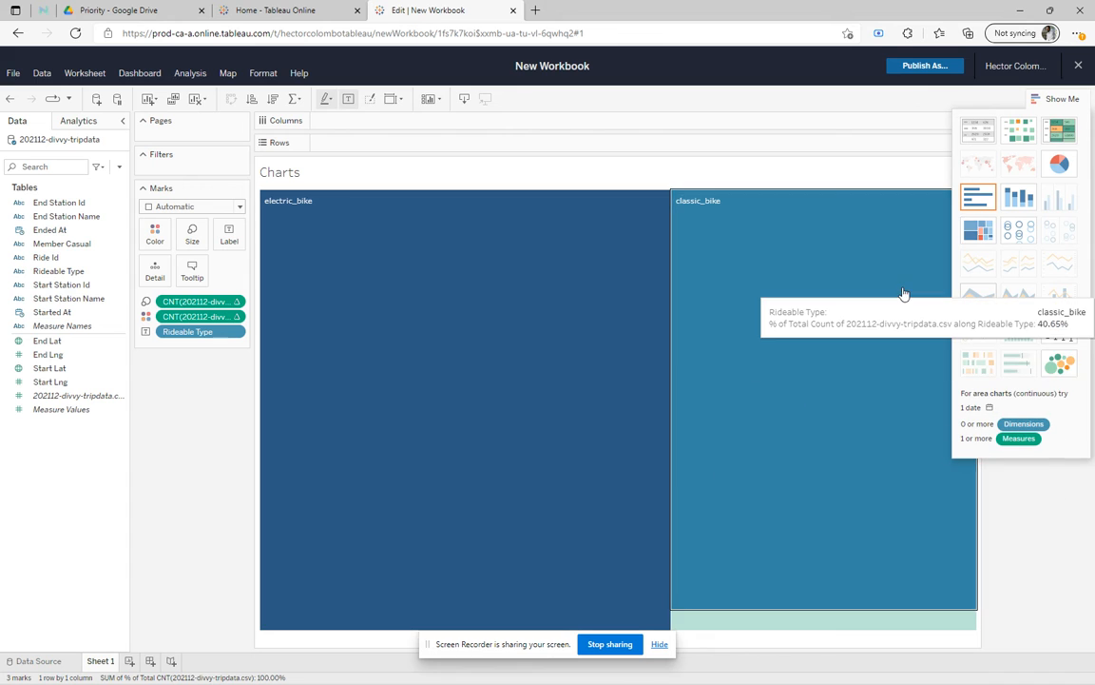
click(1059, 167)
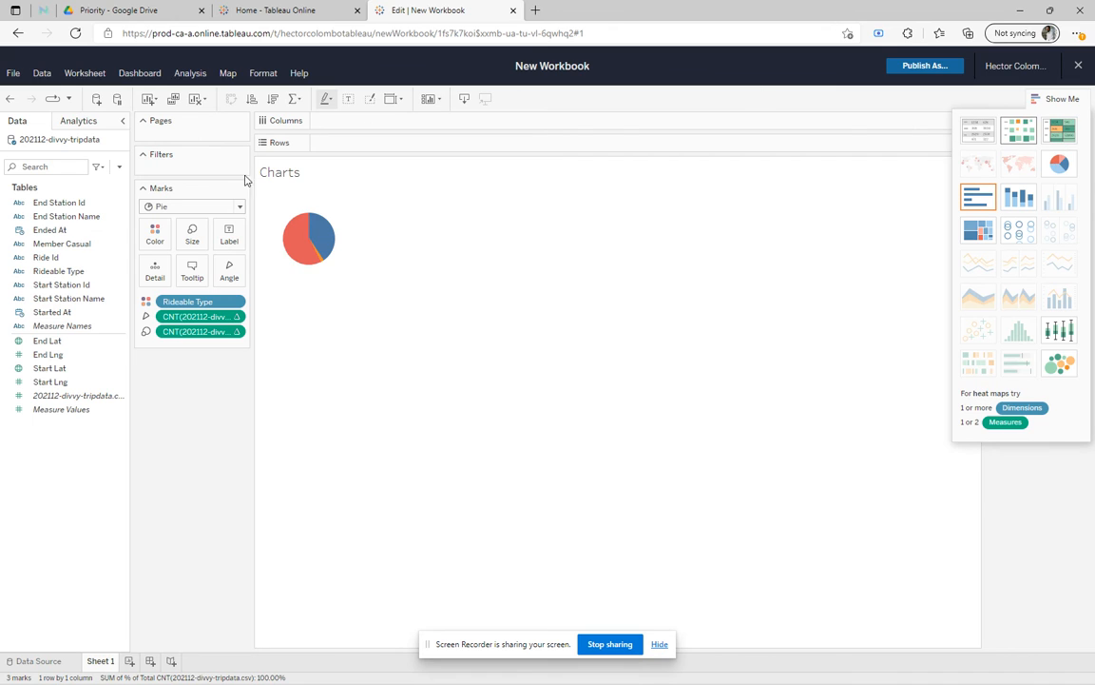
mouse_move(295, 246)
click(620, 654)
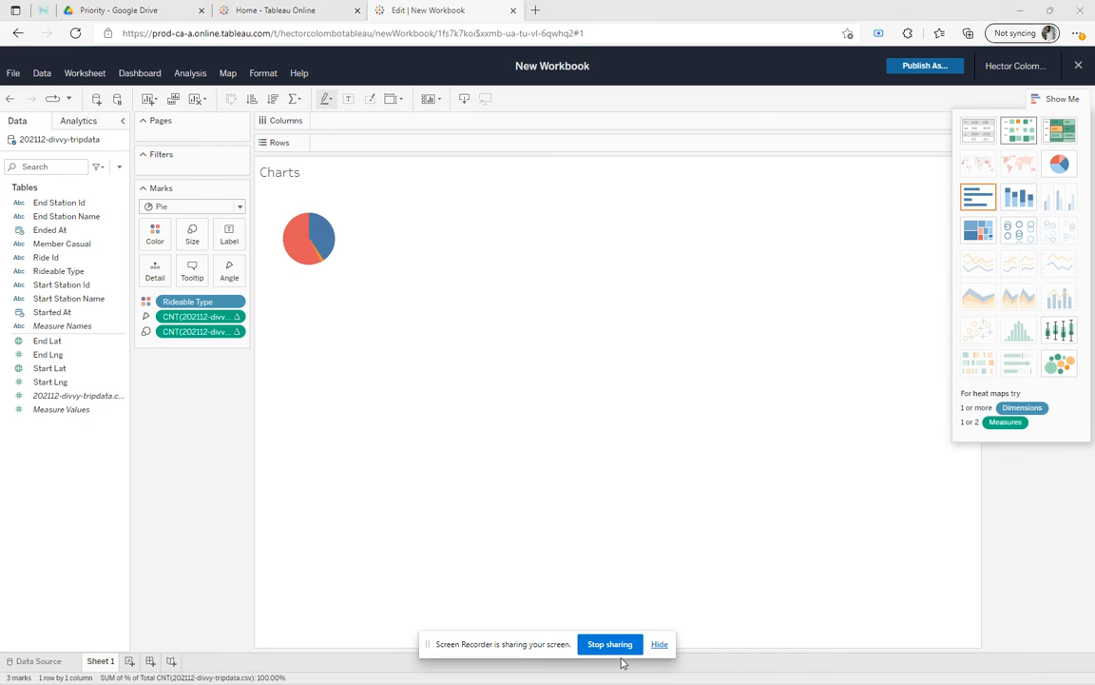
key(alt+Tab)
key(alt+Tab)
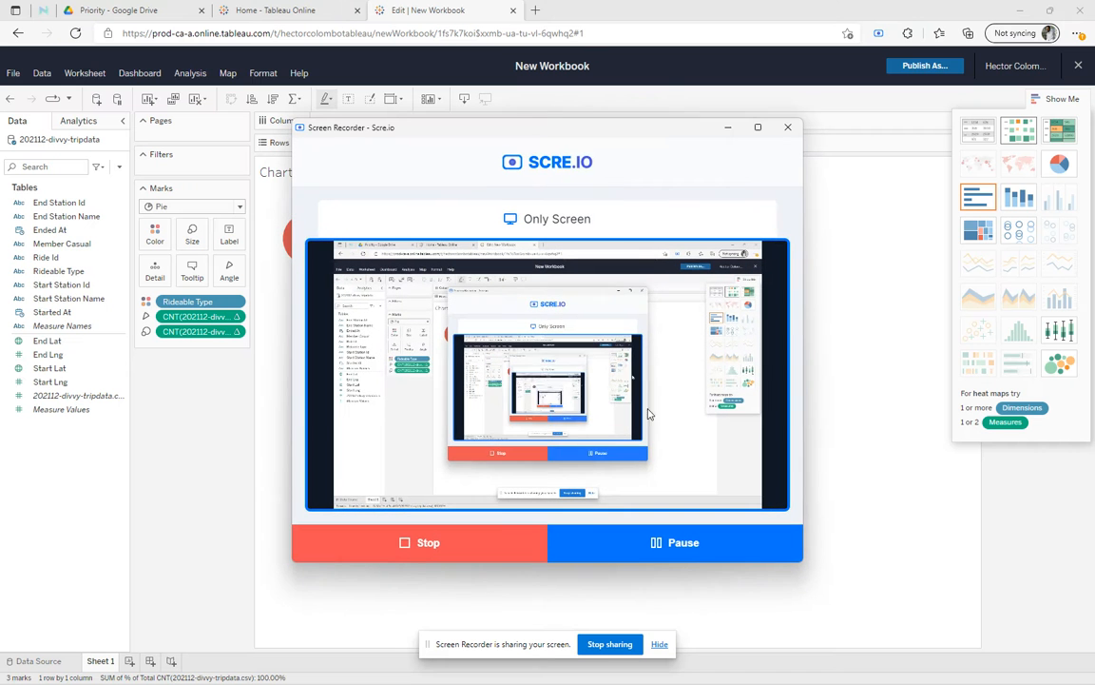
click(945, 392)
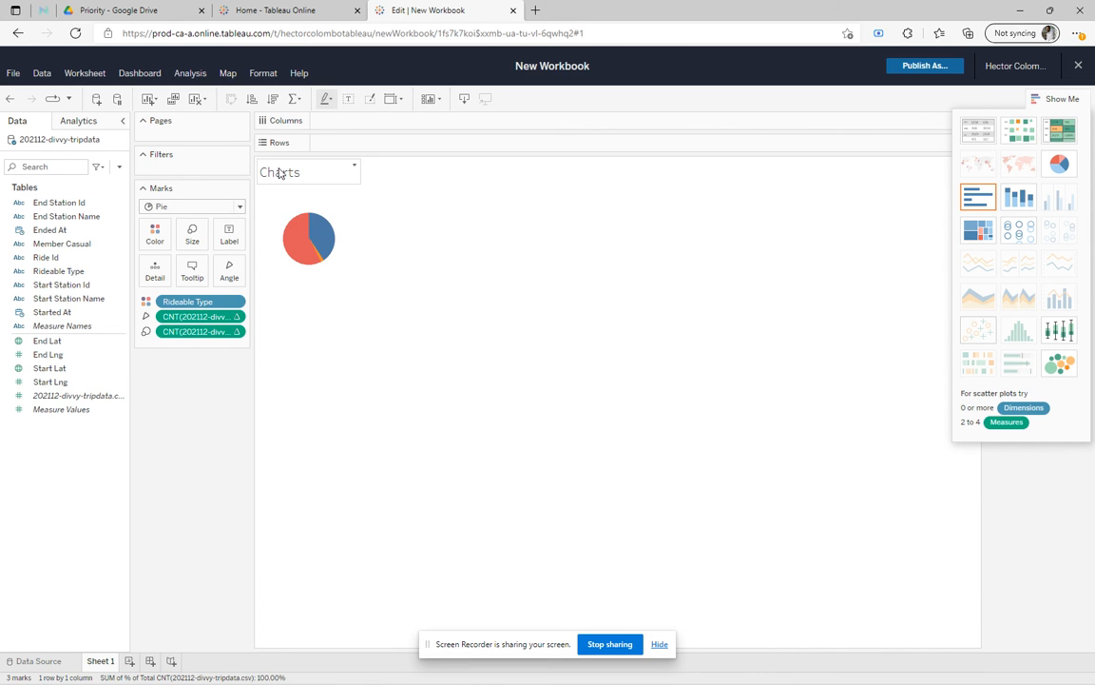
Rename the Sheet 1 worksheet as "Rideable type".
double_click(100, 661)
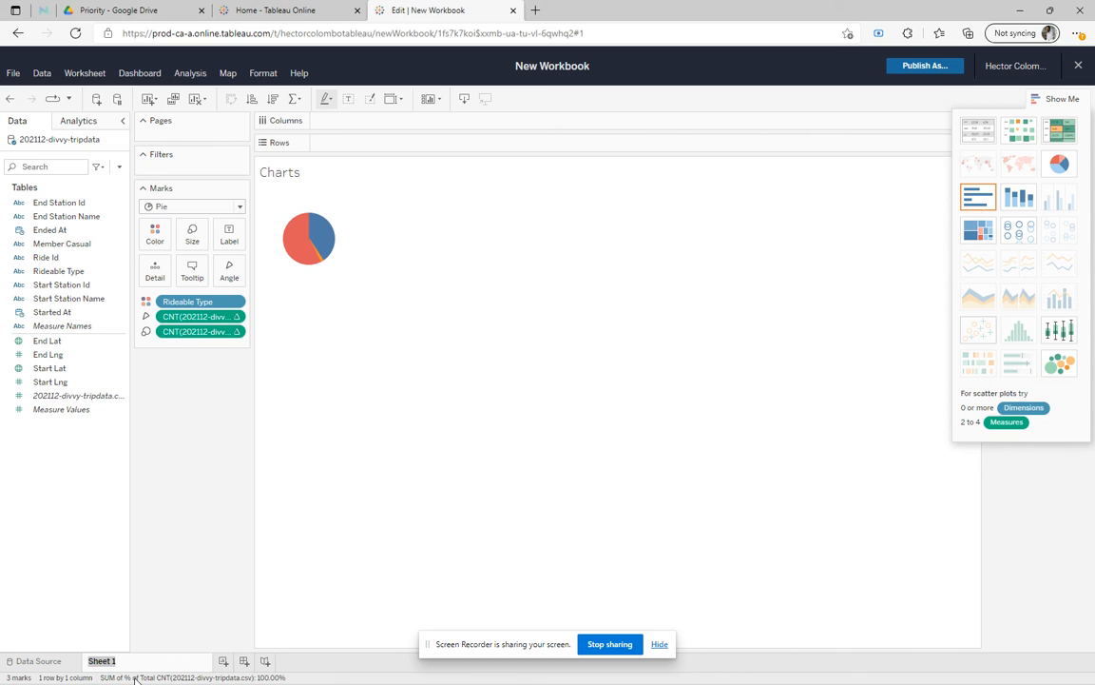
text(Rideable type)
key(Return)
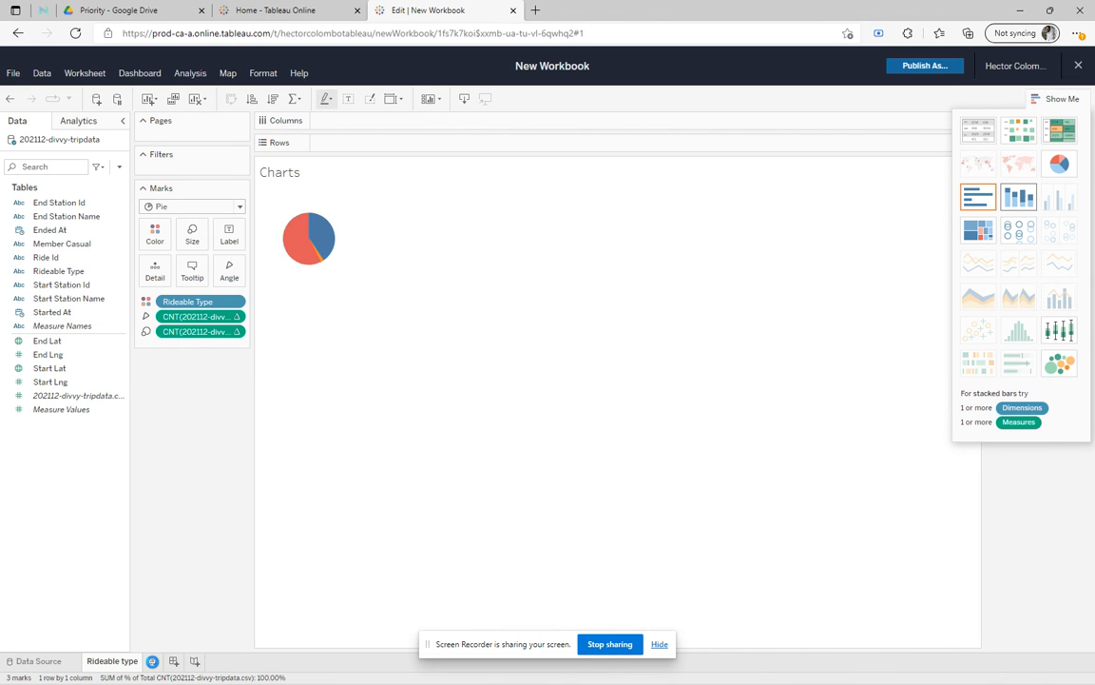
Add a new worksheet and name it "Member Casual".
click(152, 660)
double_click(161, 661)
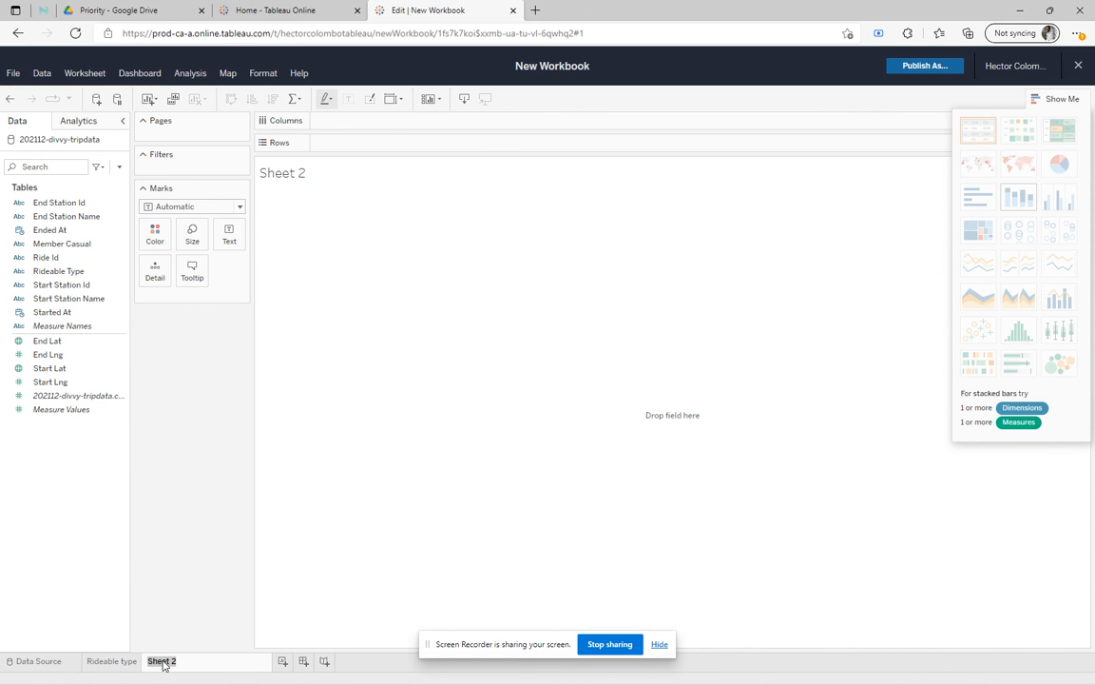
text(Member Casual)
click(355, 532)
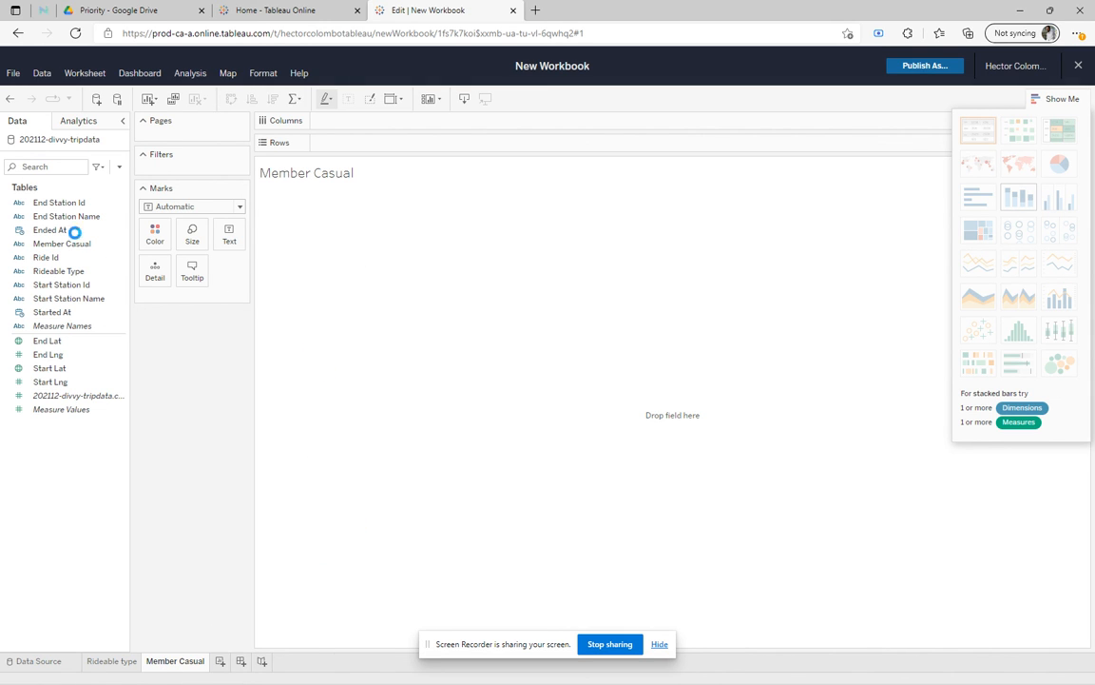
Build a bar chart with Member Casual on Rows and the count of 202112-divvy-tripdata.csv on Columns.
click(65, 244)
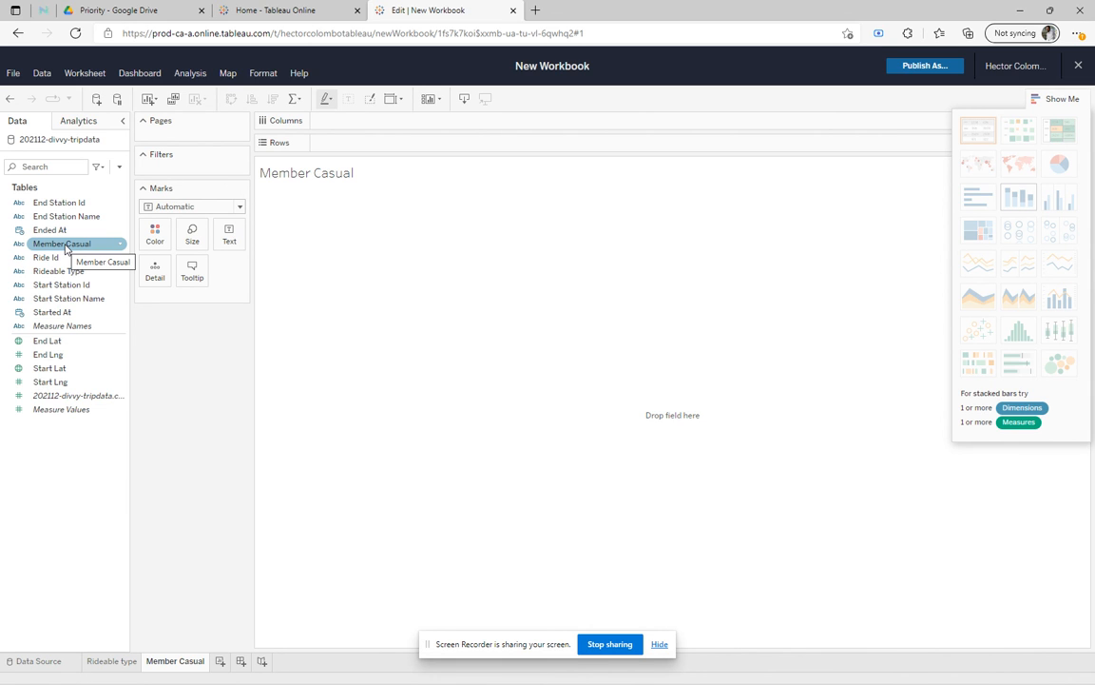
drag(66, 250, 375, 143)
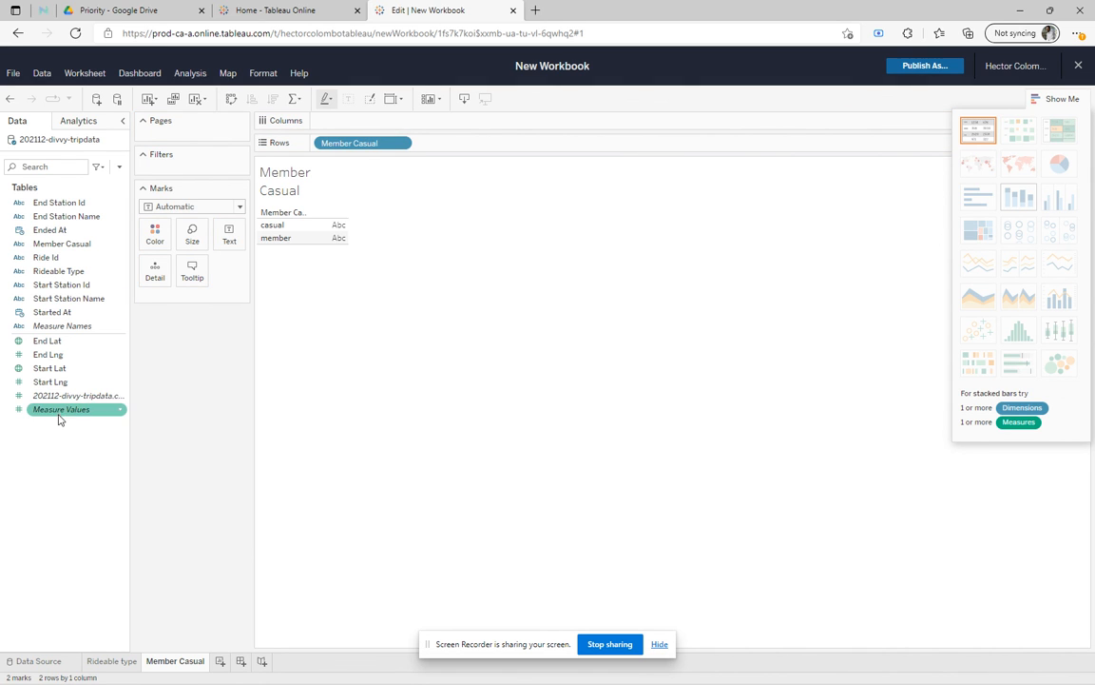
drag(69, 395, 367, 125)
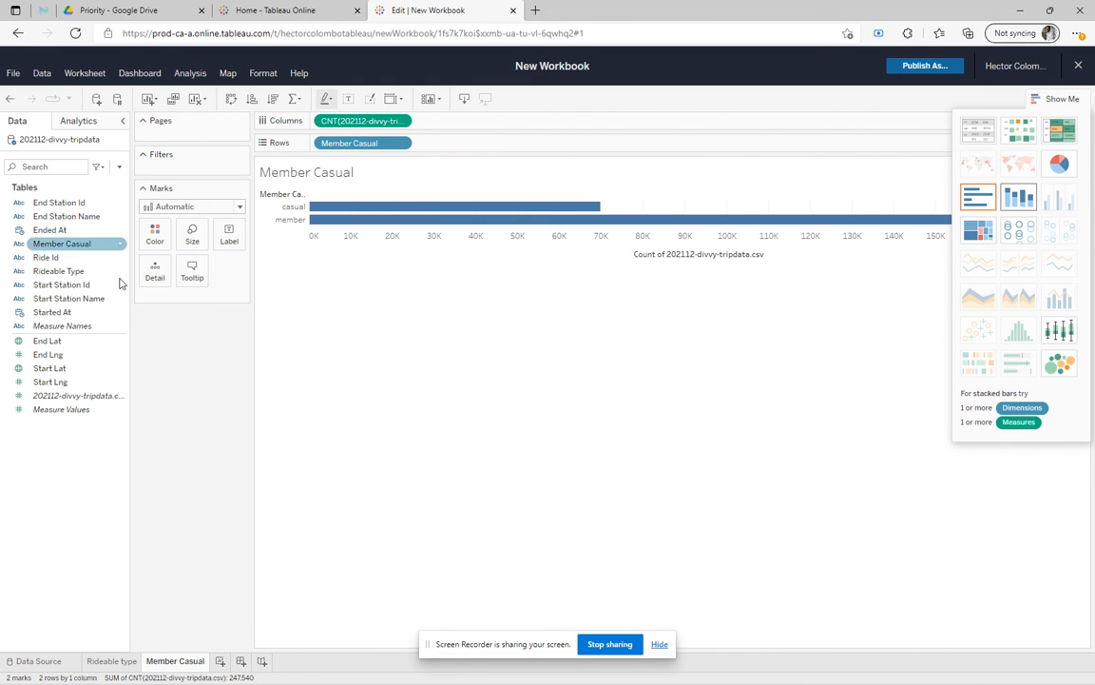
Apply the Percent of Total quick table calculation to the Member Casual trip count and convert the bars into a pie chart.
click(405, 123)
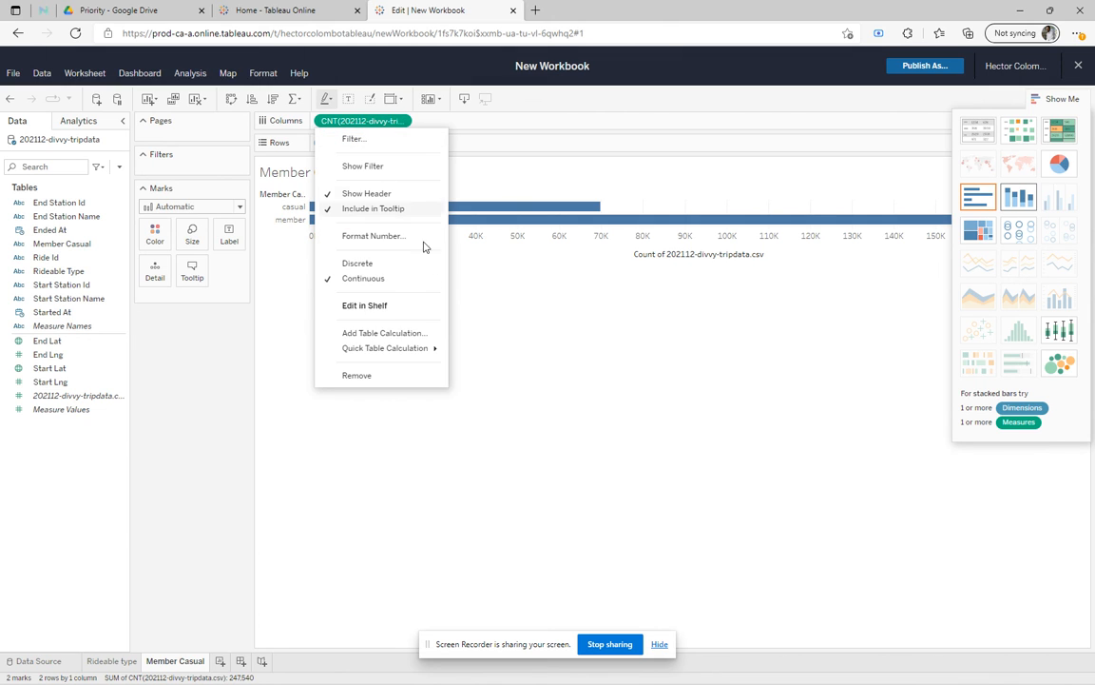
mouse_move(390, 348)
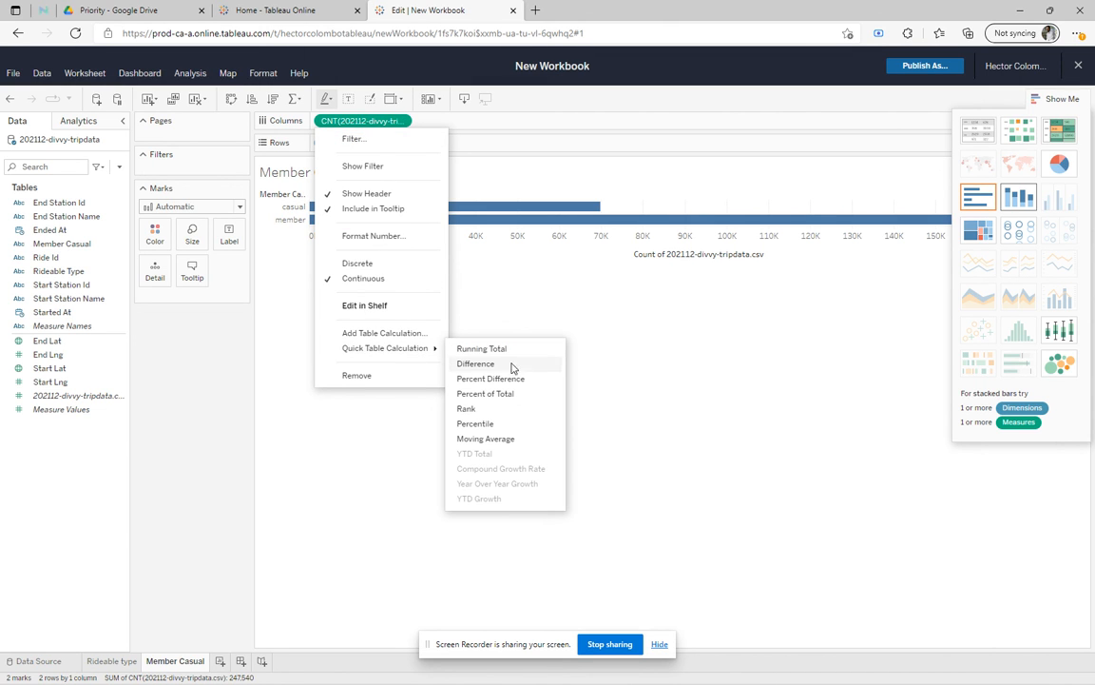
click(486, 394)
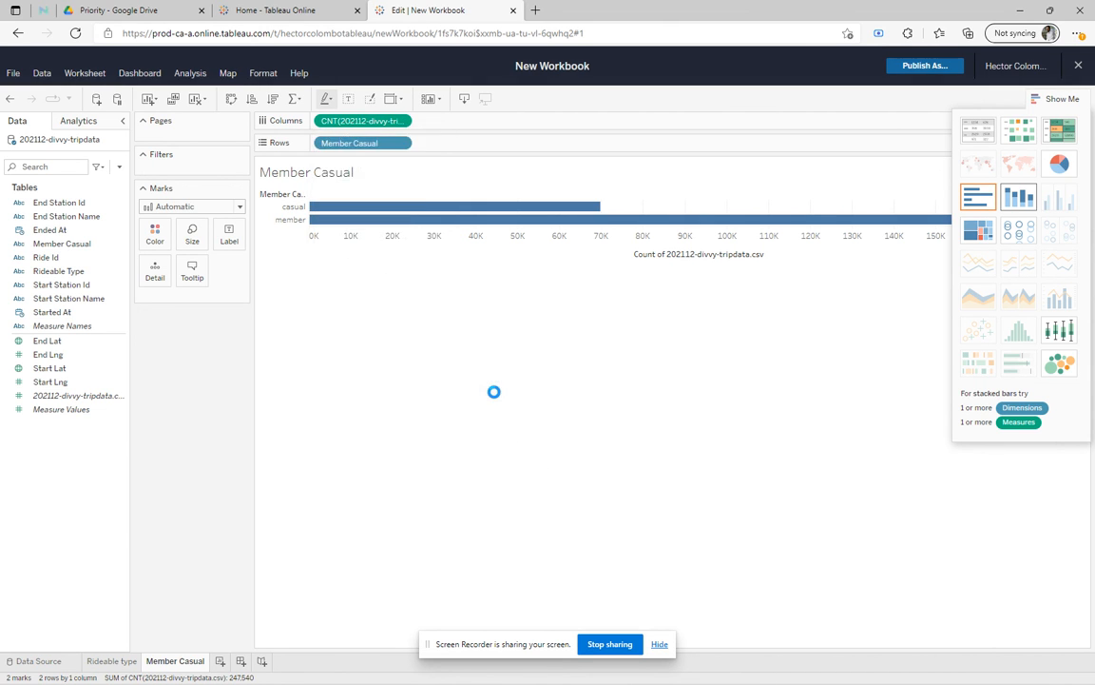
click(1059, 164)
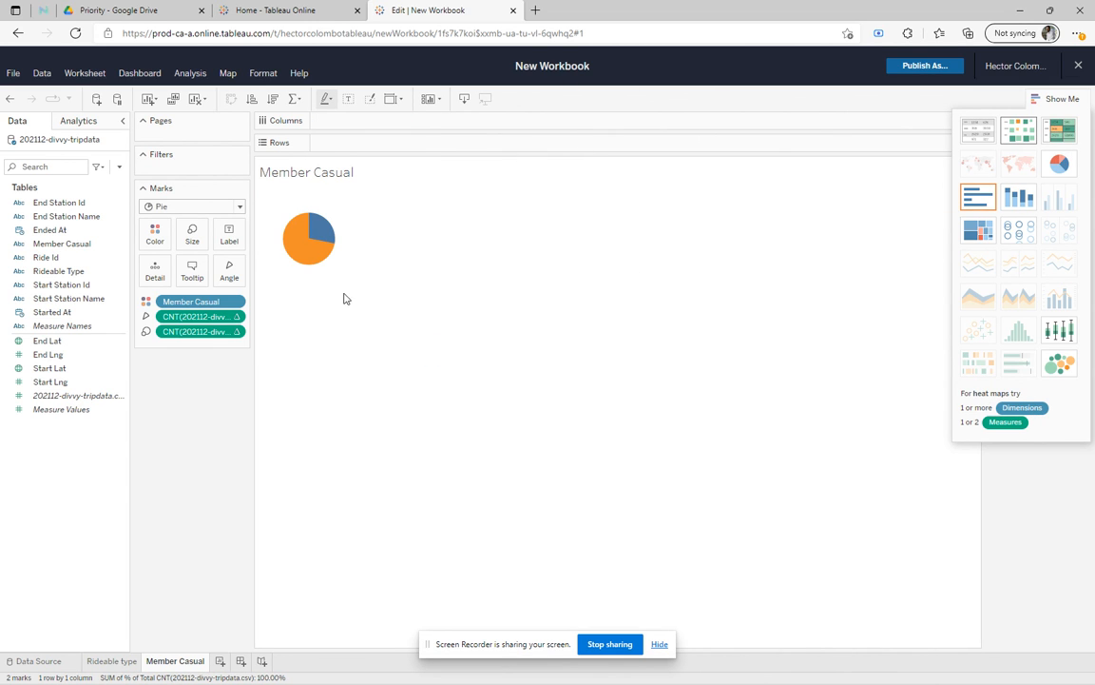